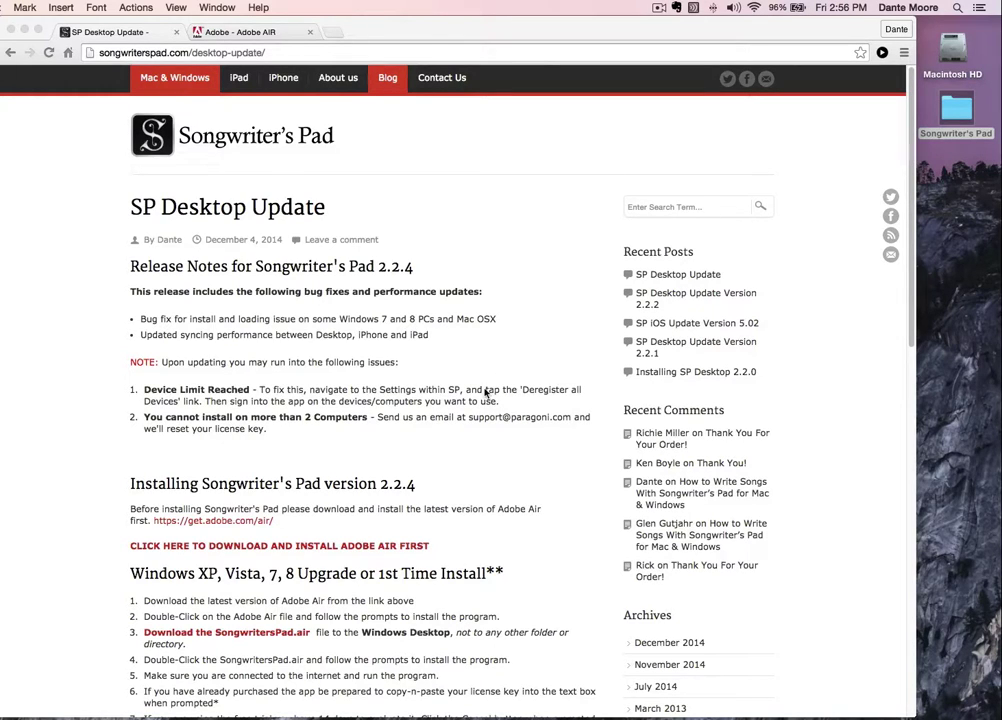
Save AdobeAIR.dmg from the Adobe AIR download page into the Songwriter's Pad folder, then return to SP Desktop Update
click(344, 544)
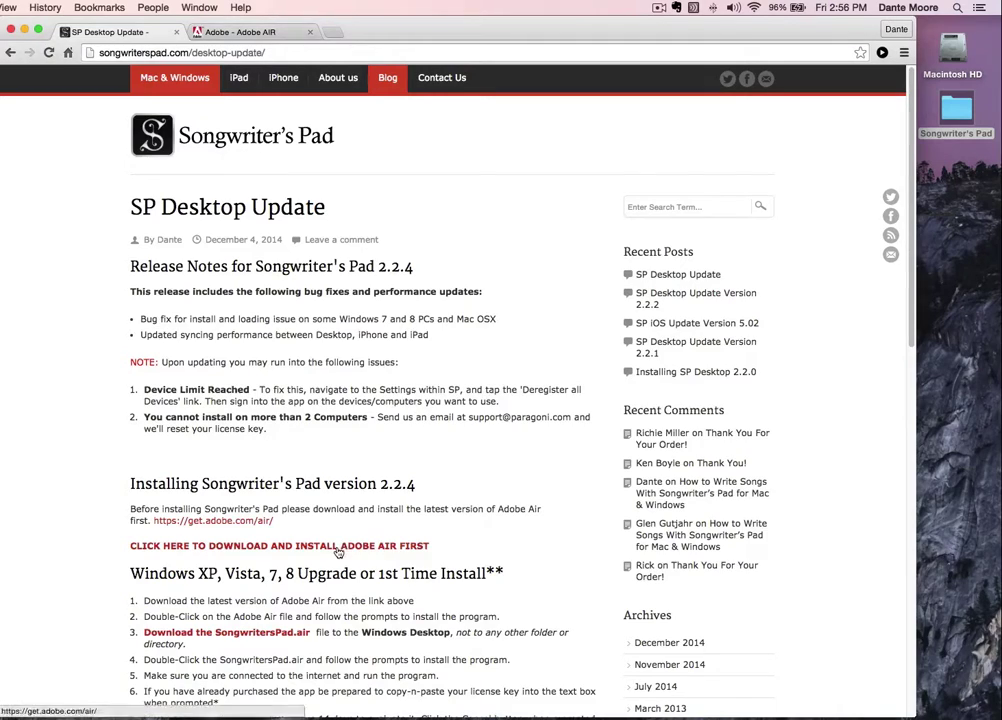
click(342, 545)
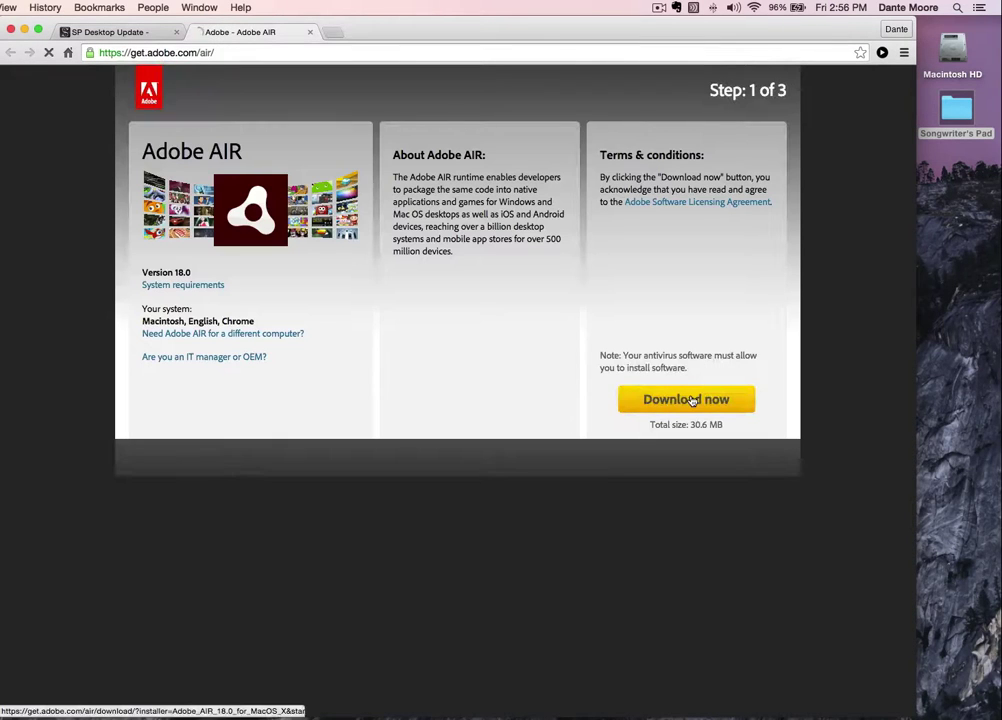
click(694, 399)
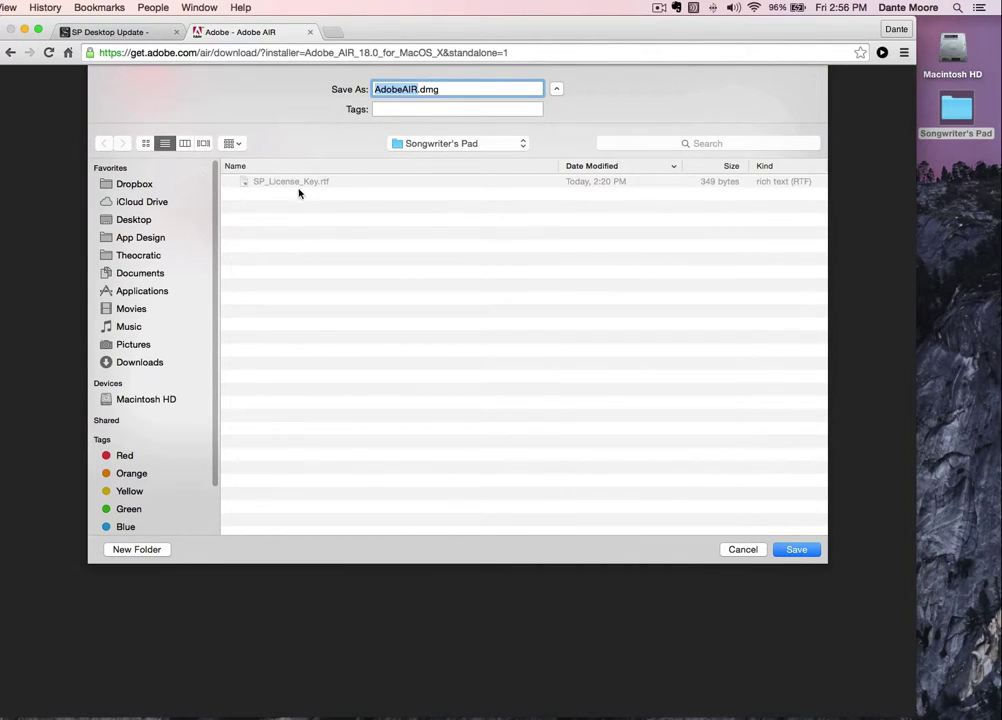
click(797, 550)
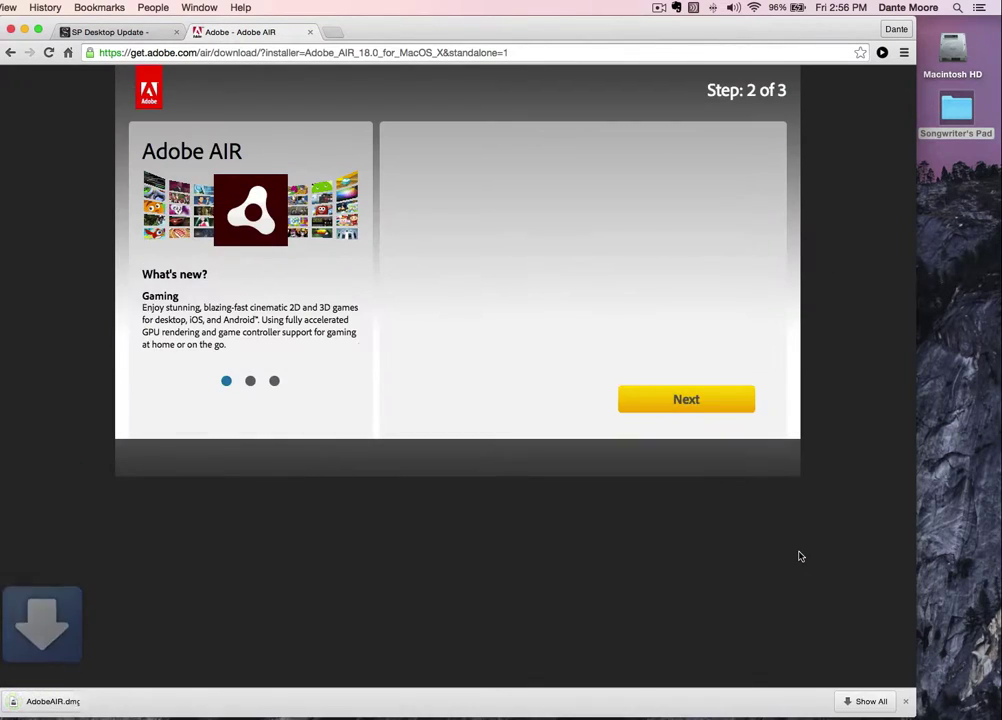
click(135, 33)
scroll(200, 340, down, 5)
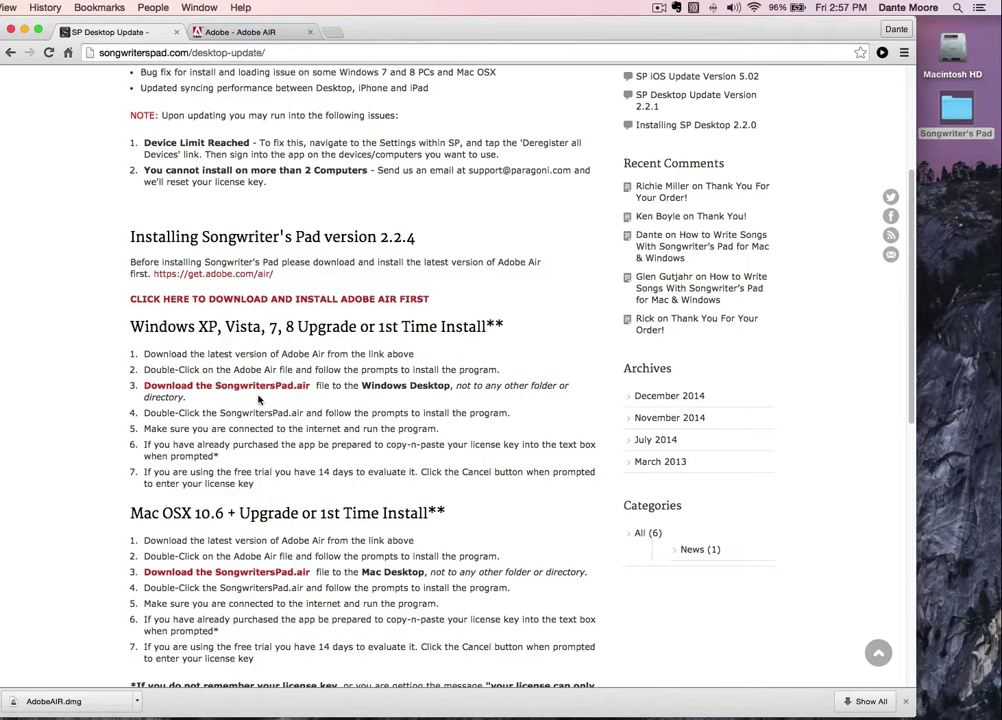
Save the Mac OSX SongwritersPad.air file into the Songwriter's Pad folder
click(238, 574)
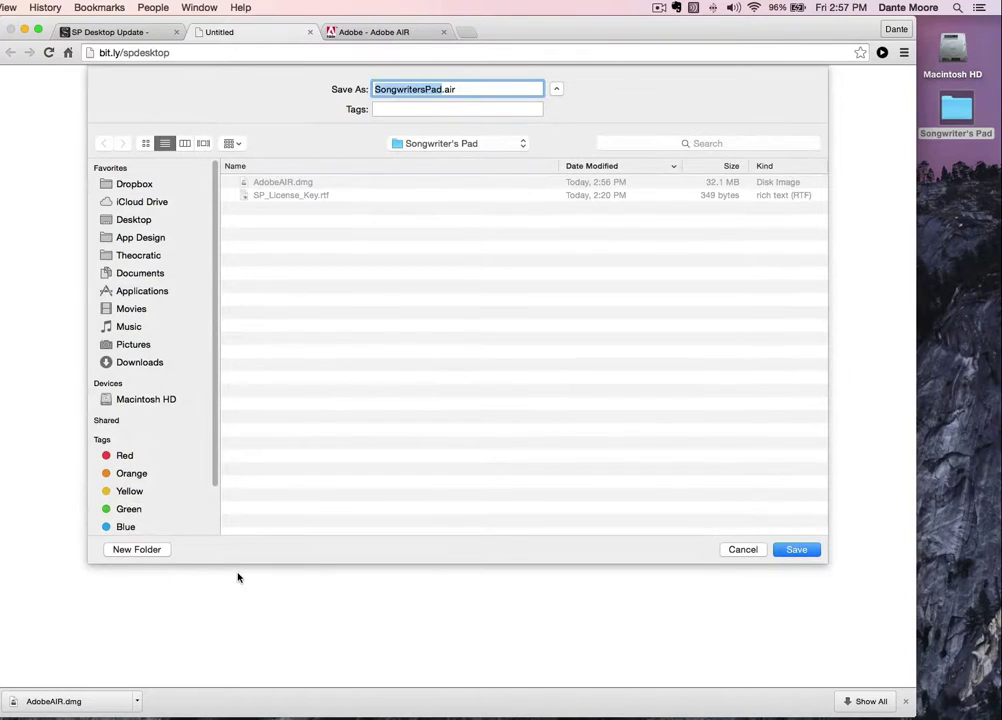
click(796, 550)
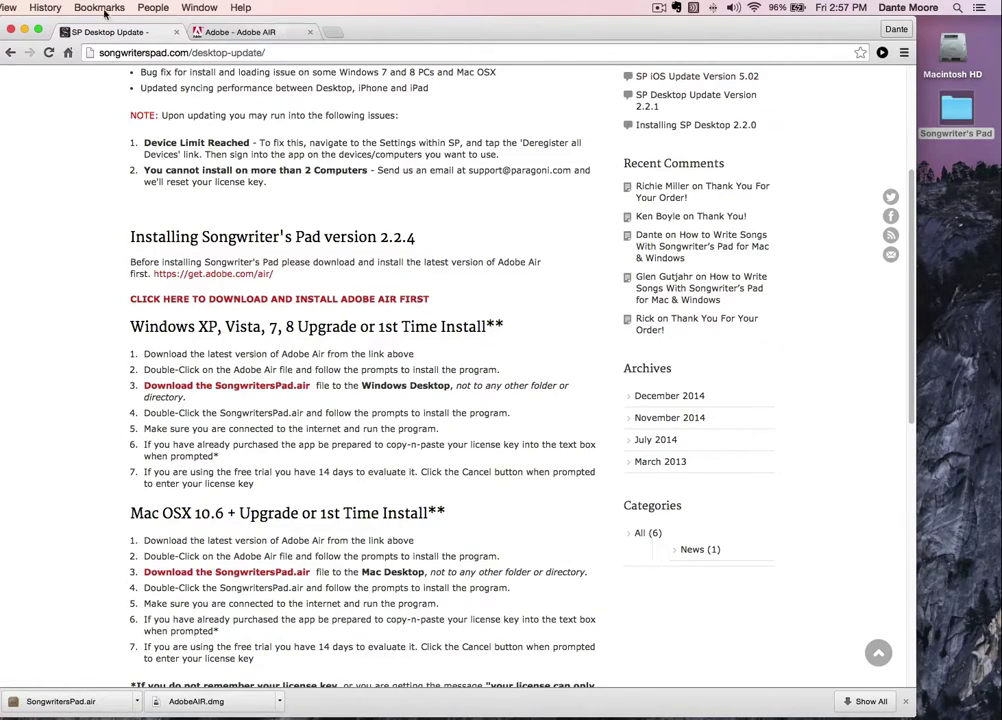
Minimize Chrome and mount AdobeAIR.dmg from the Songwriter's Pad folder
click(25, 31)
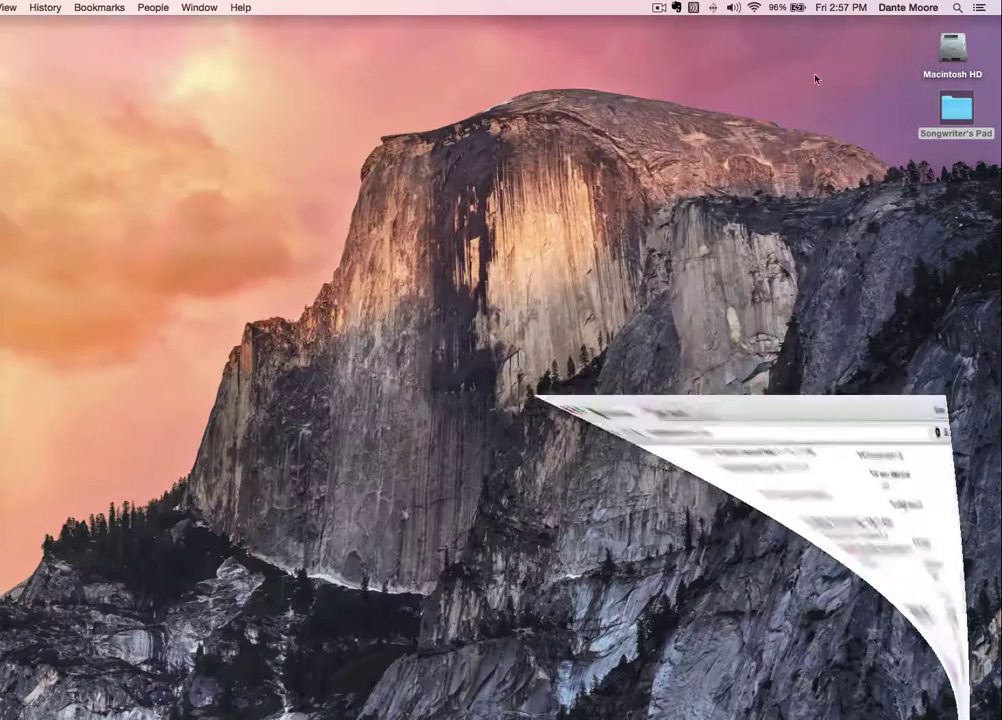
double_click(957, 105)
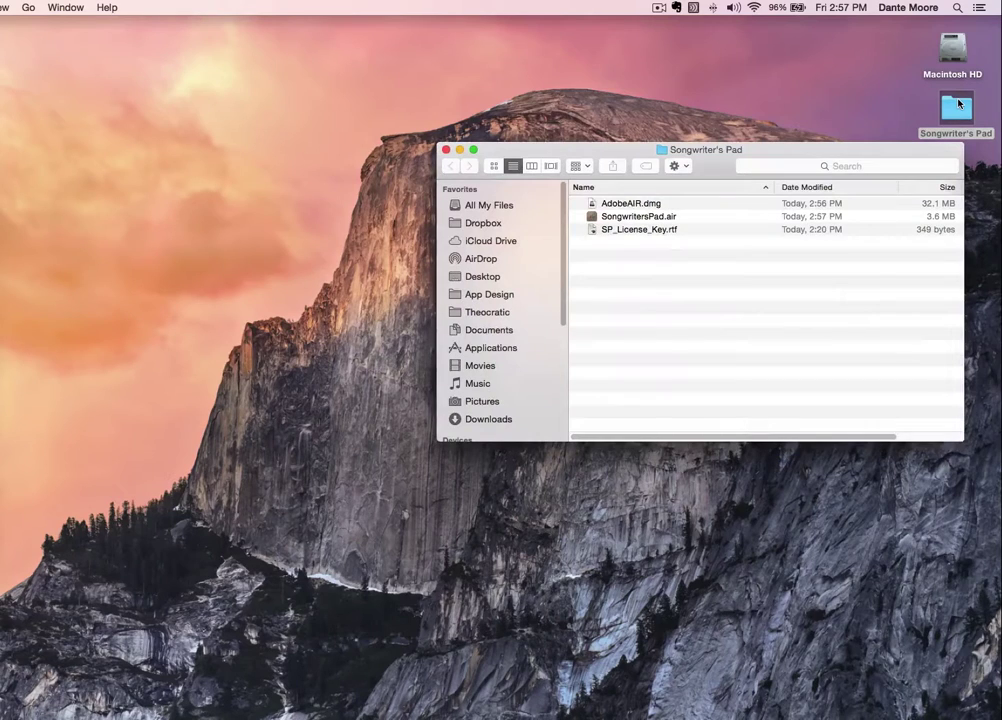
click(630, 205)
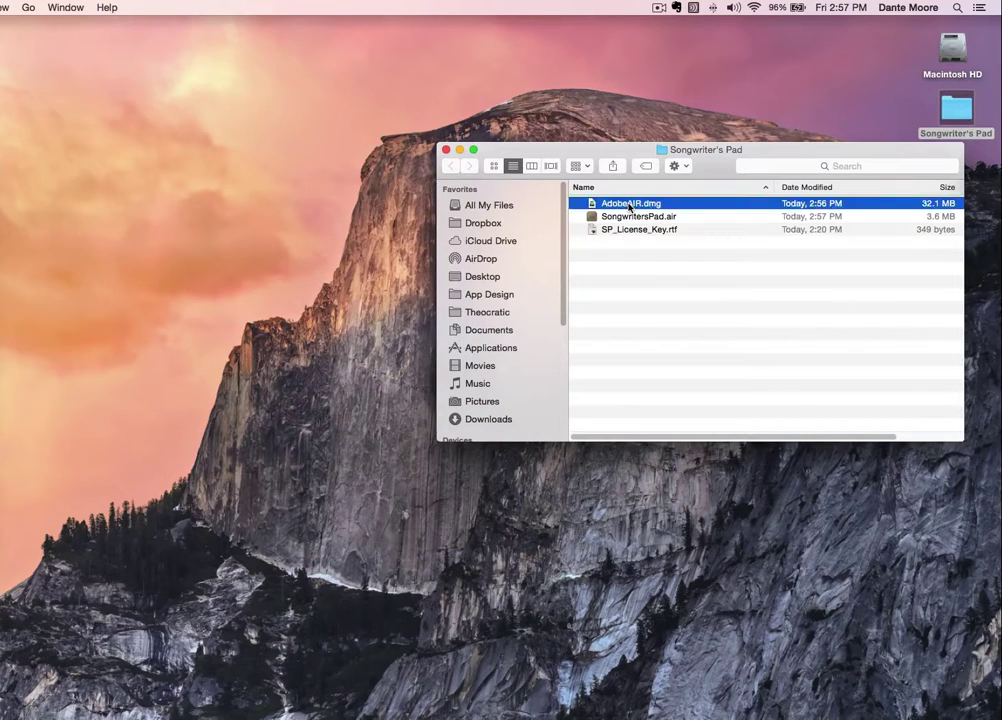
double_click(630, 205)
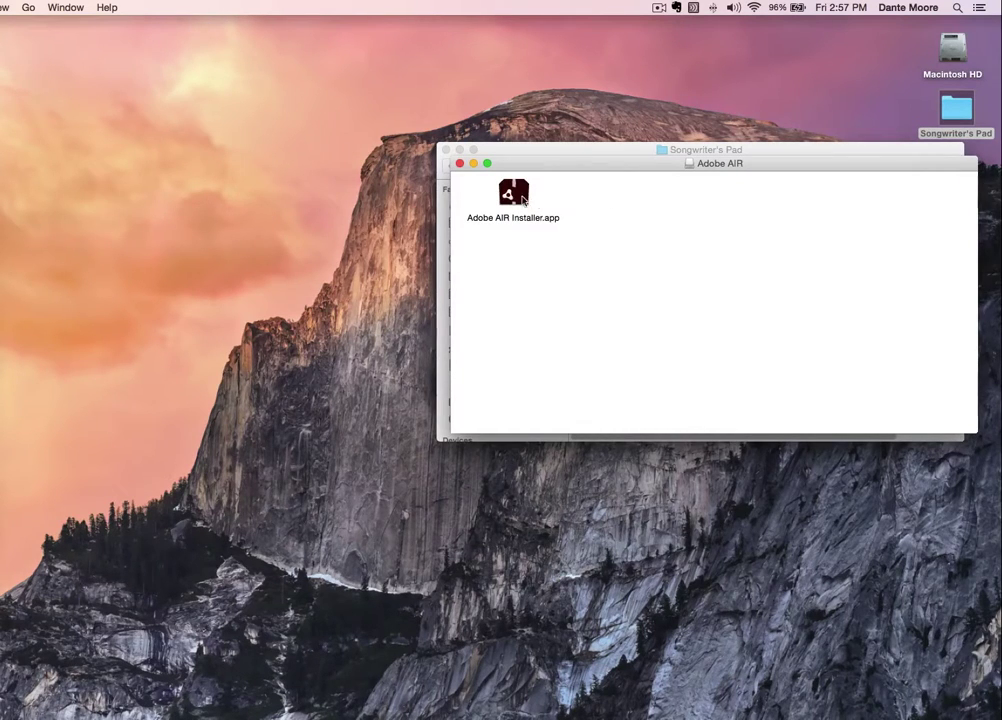
Run Adobe AIR Installer, accept the license, authorize with the account password, and finish setup
click(521, 199)
double_click(521, 199)
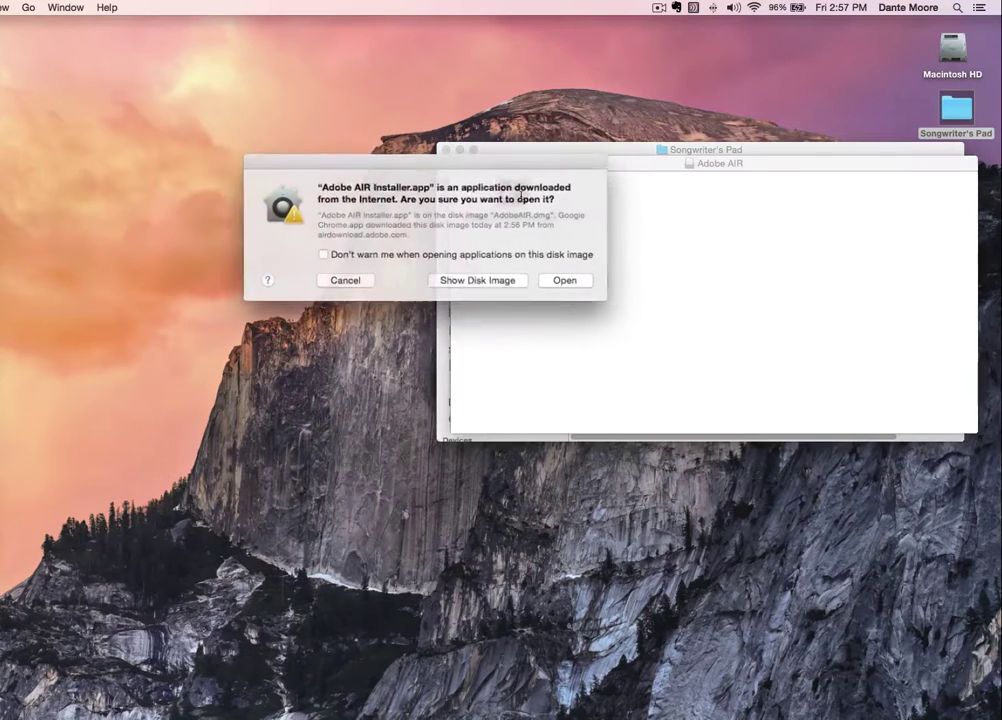
click(572, 284)
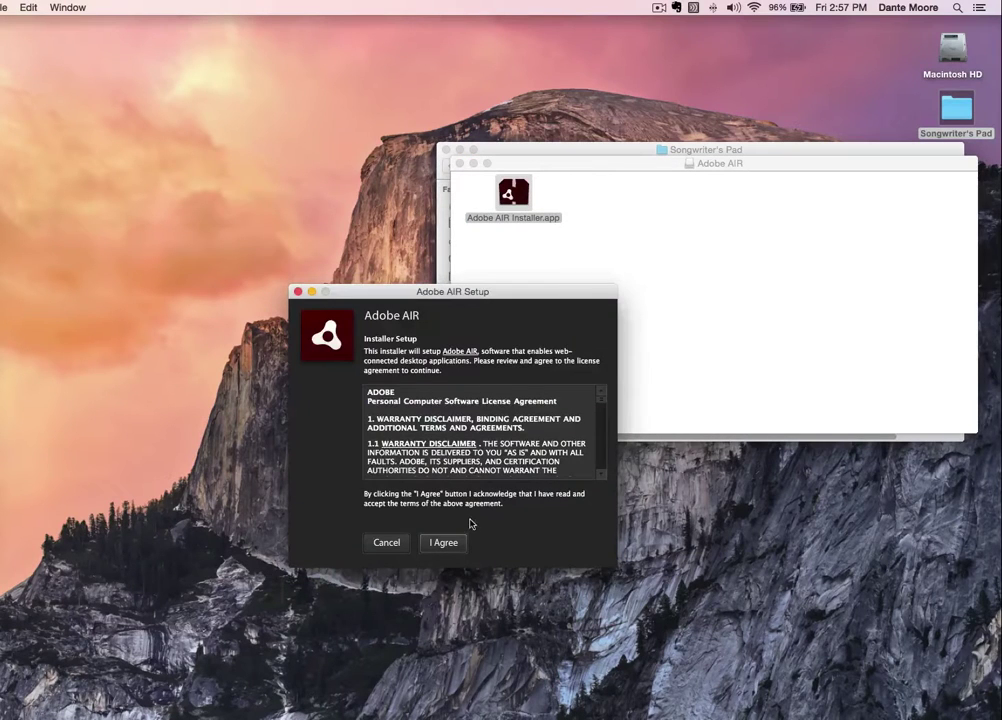
click(452, 546)
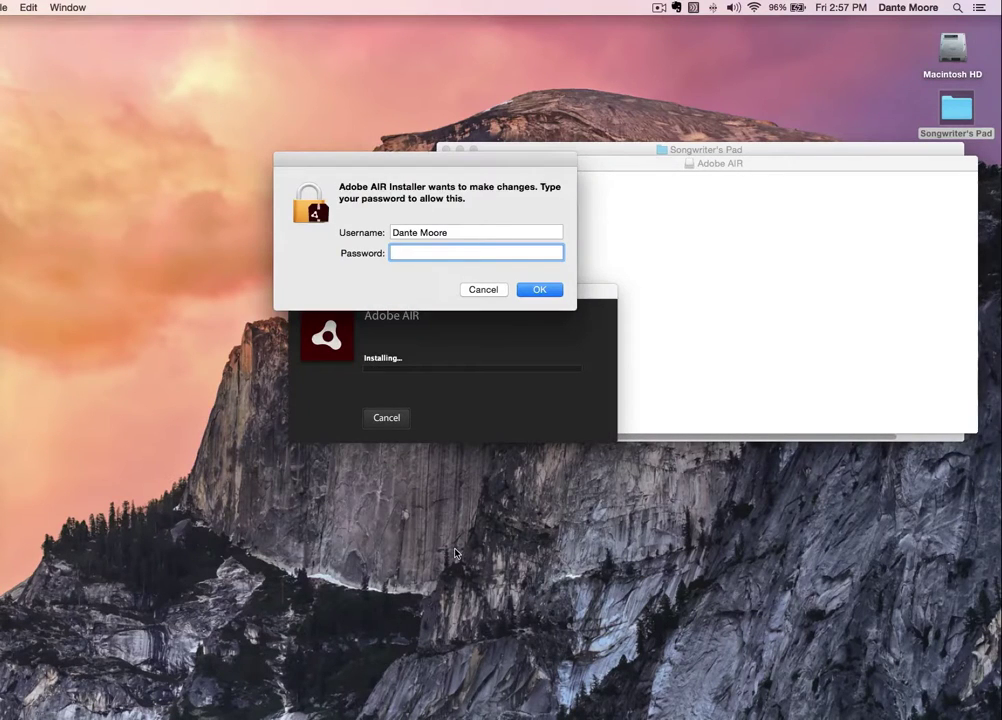
text(****)
key(Return)
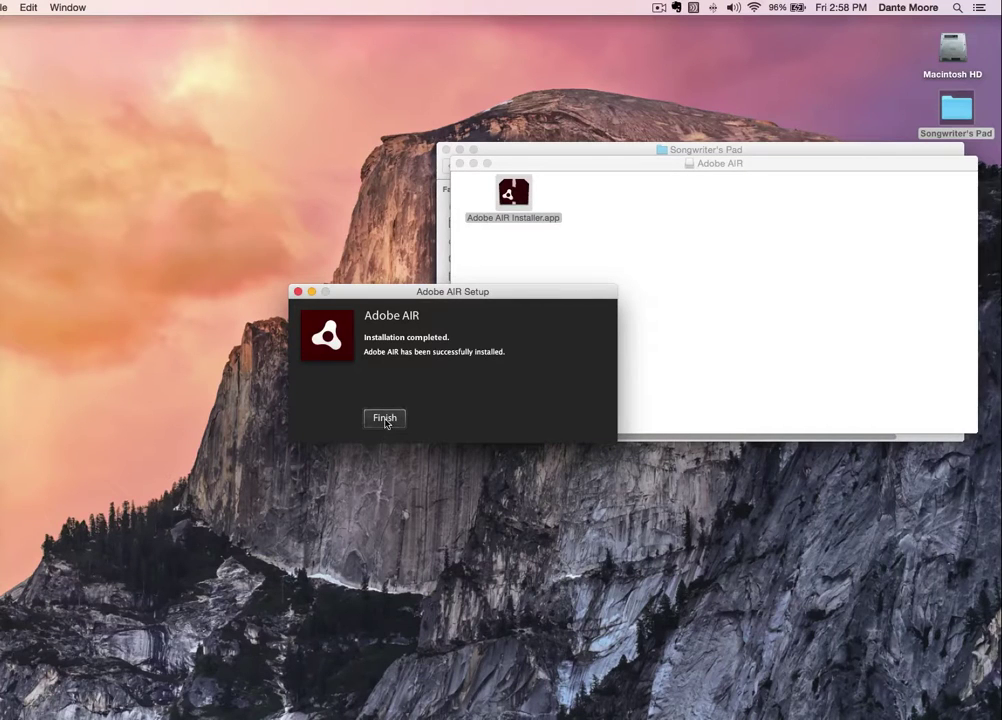
click(385, 420)
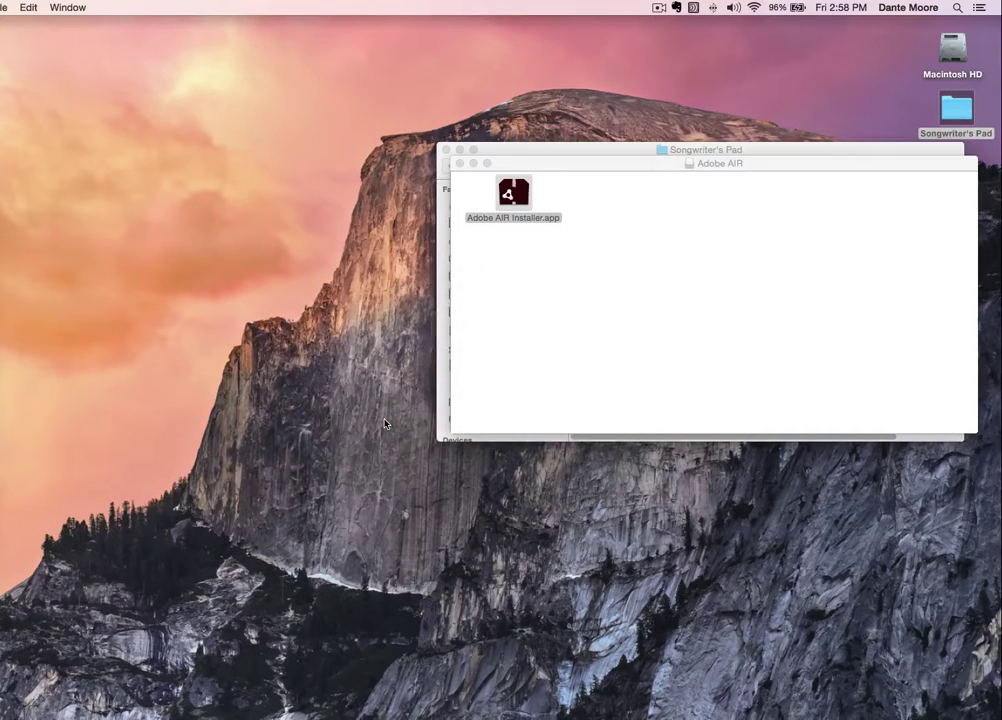
Open SongwritersPad.air with Adobe AIR Application Installer and confirm installing Songwriter's Pad
click(459, 163)
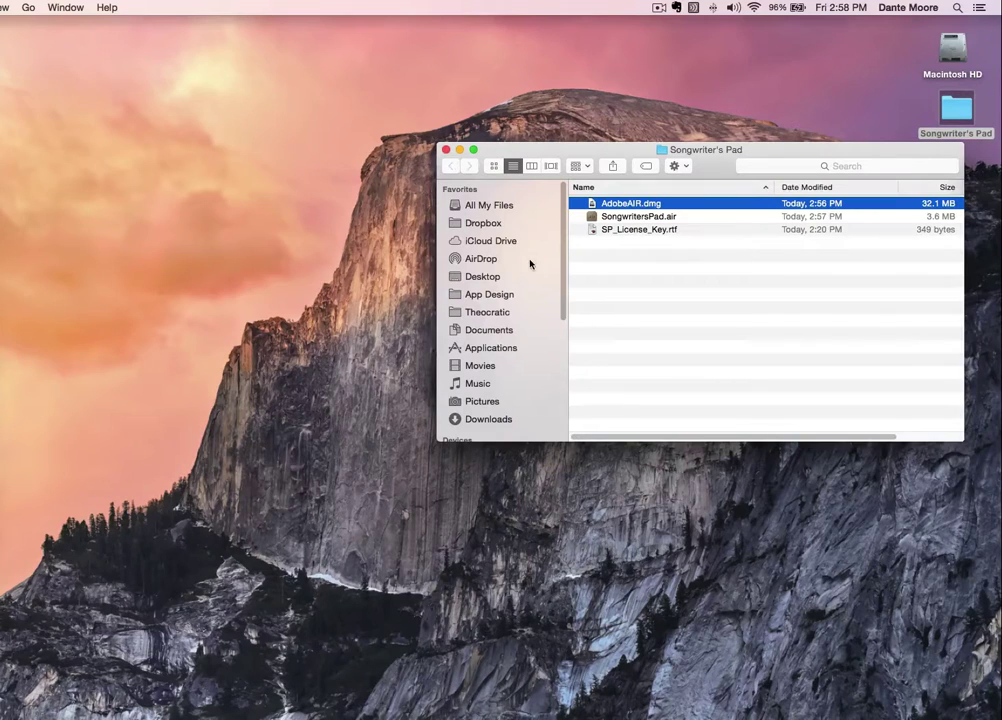
click(626, 221)
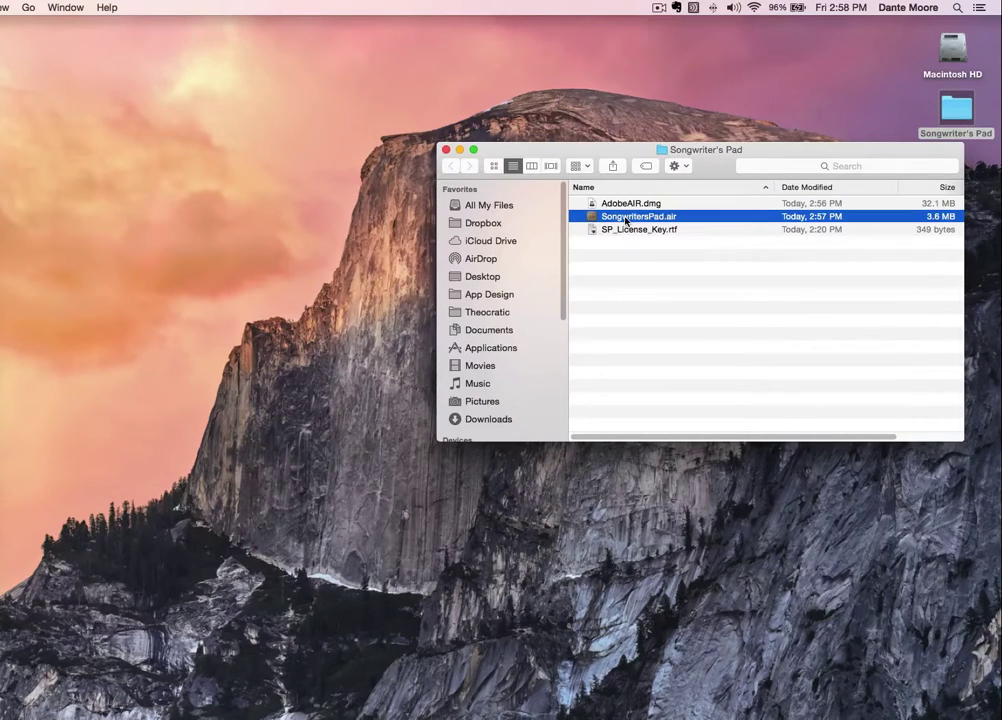
right_click(626, 221)
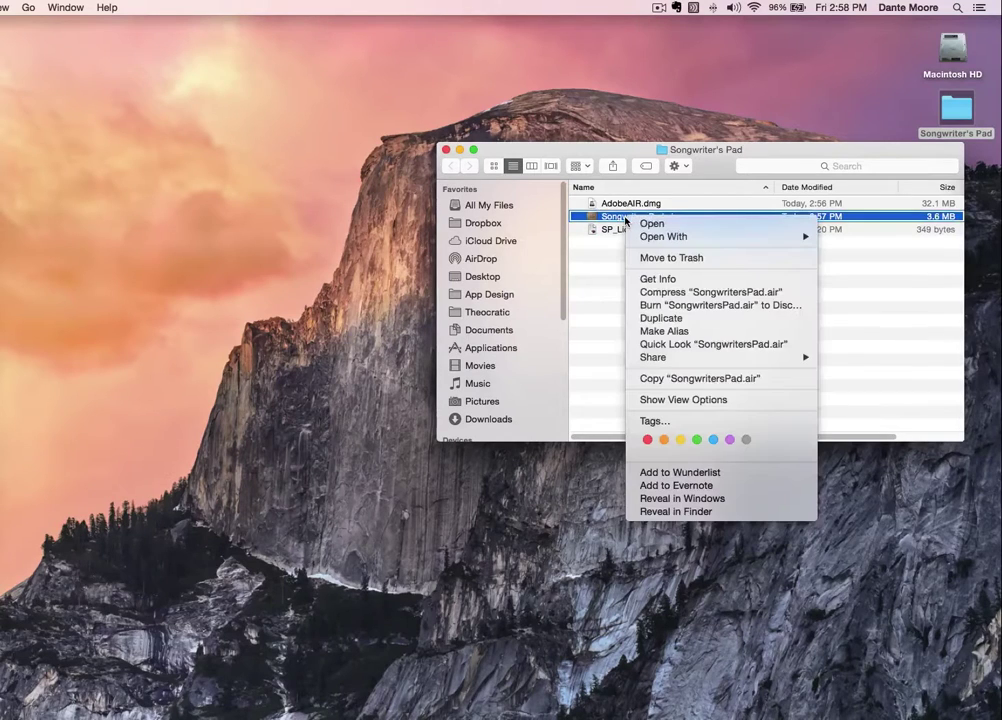
mouse_move(644, 240)
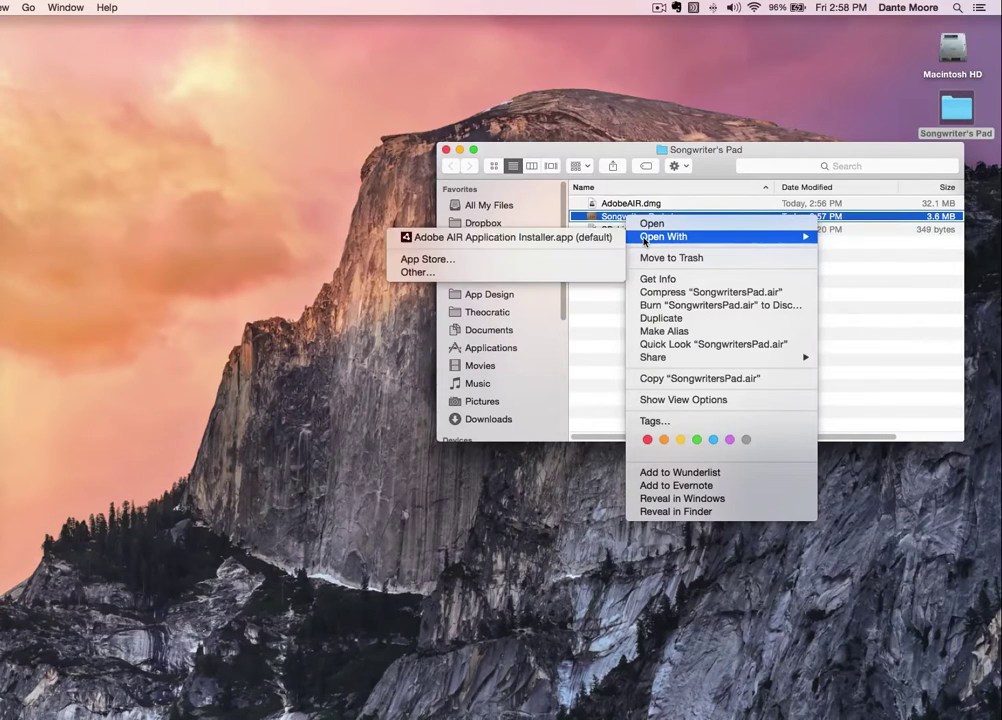
click(560, 238)
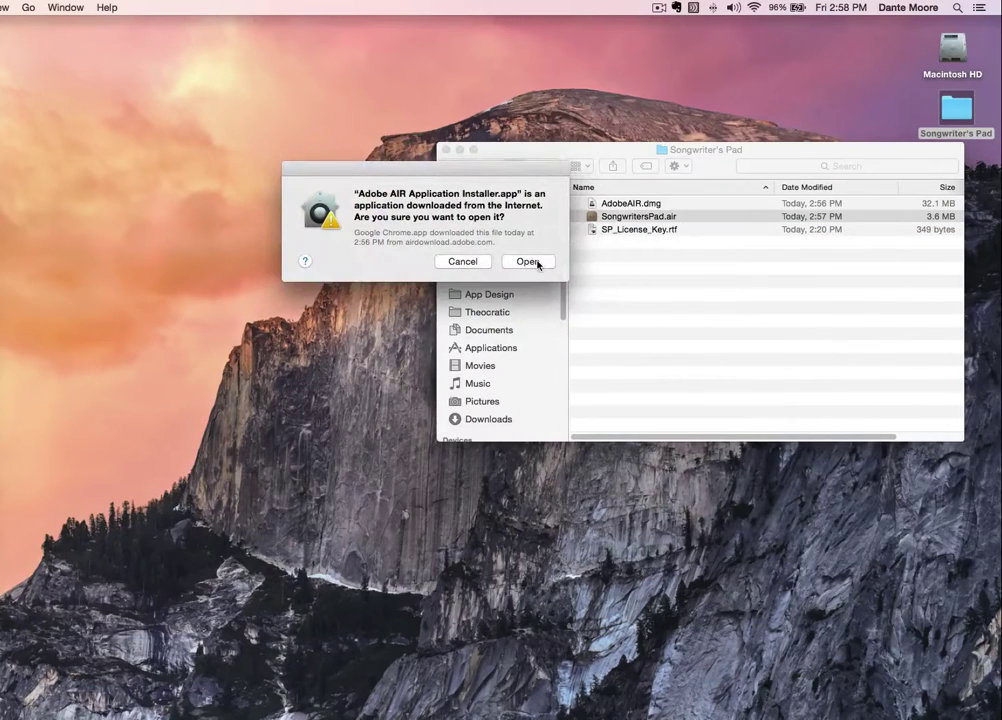
click(527, 261)
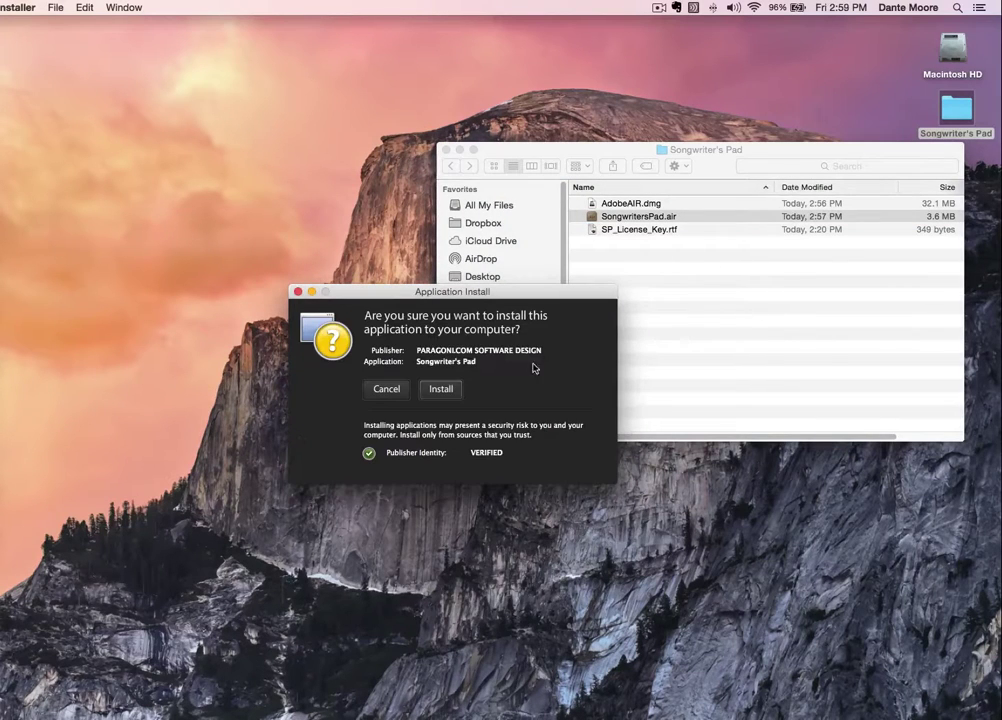
click(442, 389)
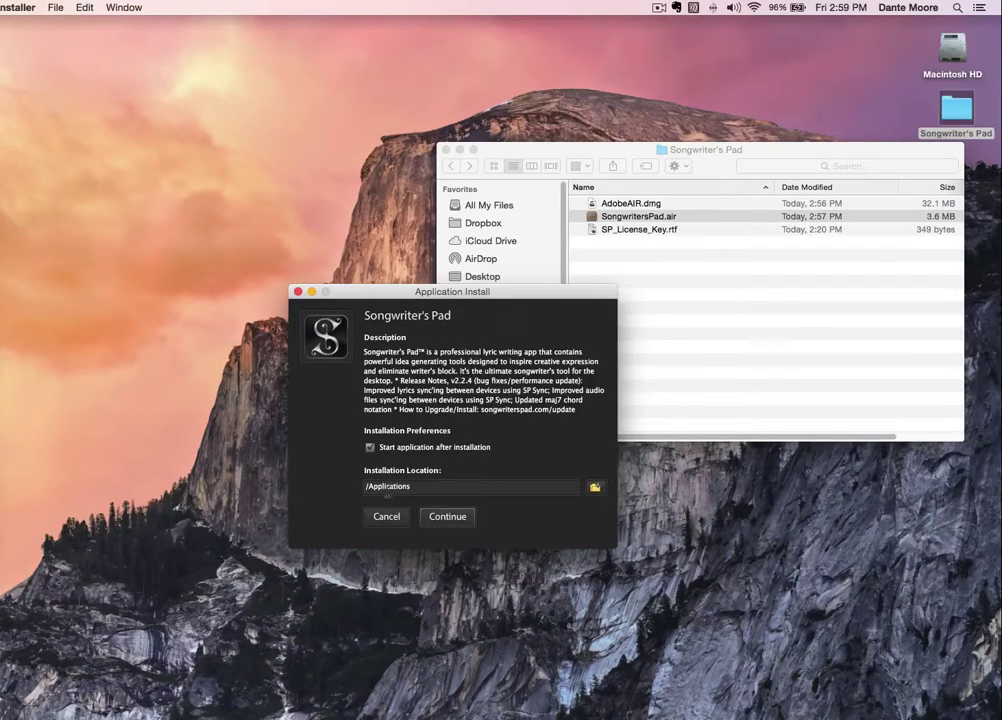
Continue with /Applications as location and 'Start application after installation' checked
click(447, 517)
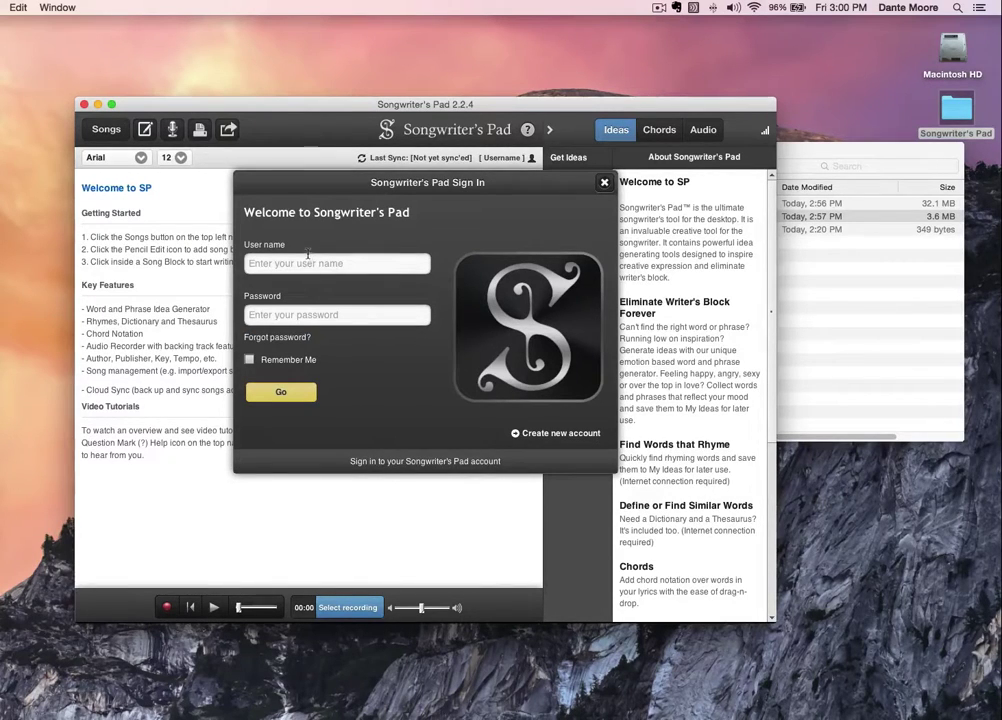
Choose 'Create new account' in Sign In, then close the Registration dialog
click(536, 433)
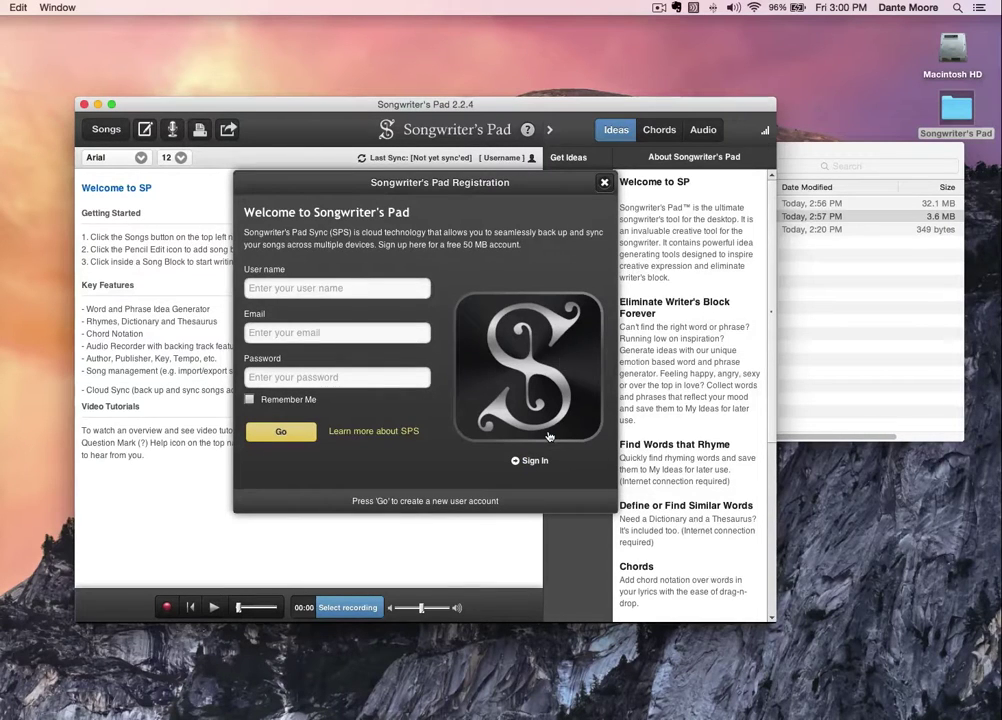
click(604, 183)
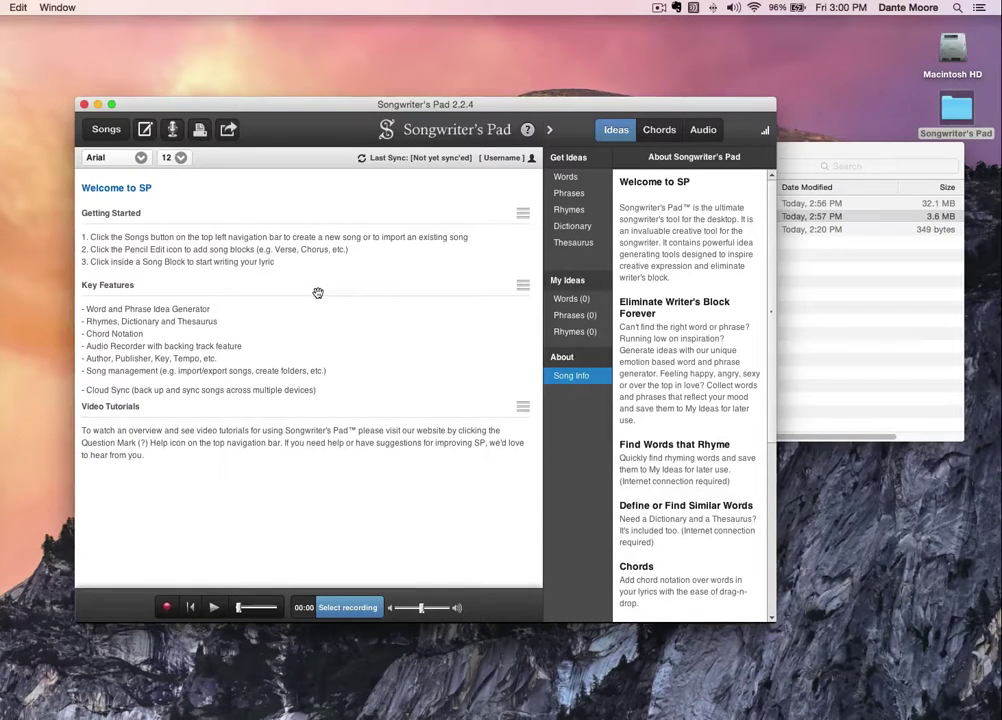
Open SP_License_Key.rtf in TextEdit, move its window aside, and select all the license key text
click(828, 152)
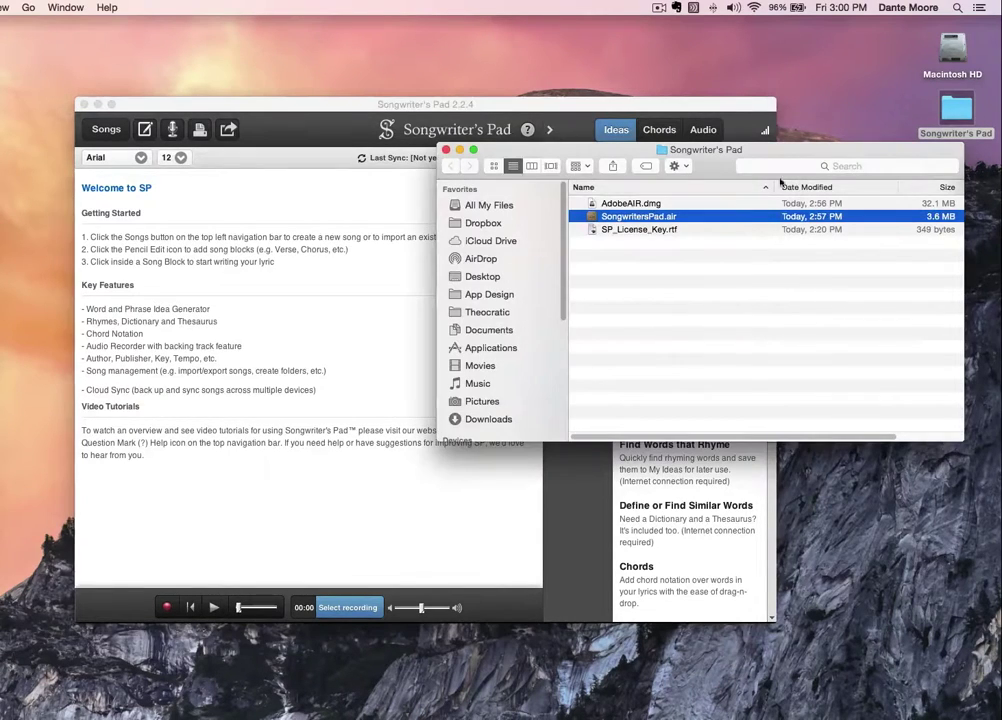
double_click(645, 230)
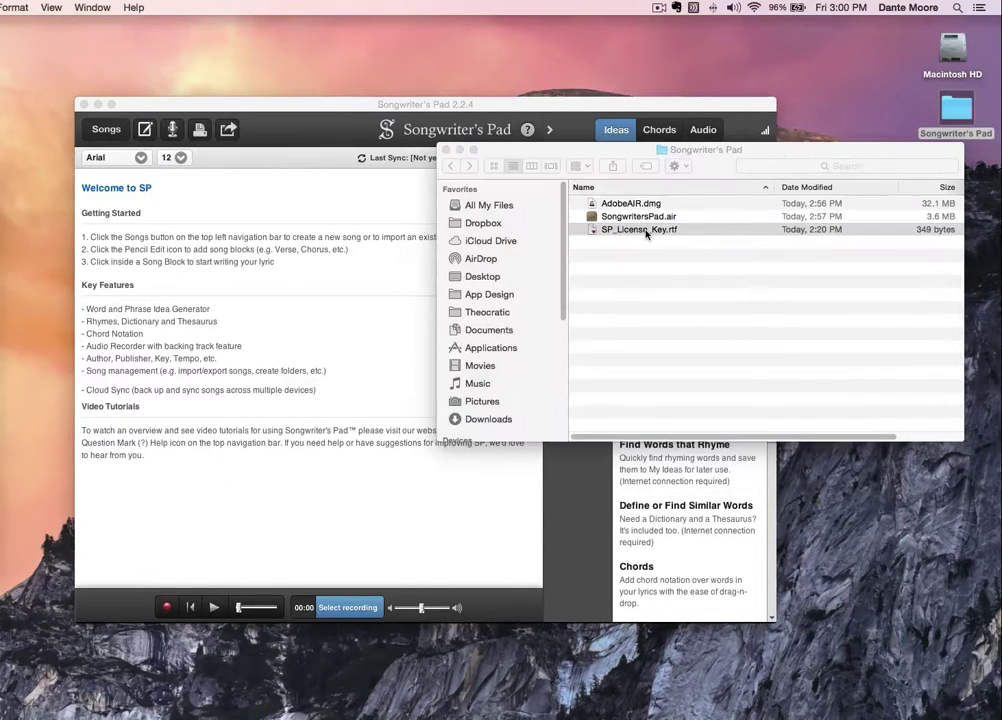
drag(141, 236, 345, 231)
key(super+a)
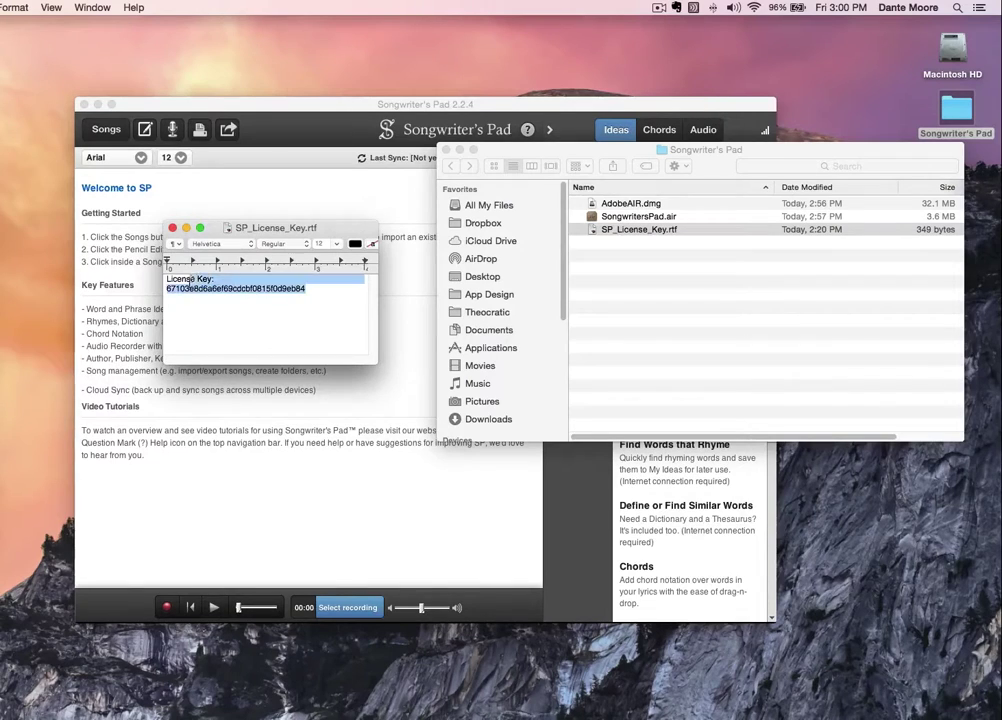
key(Right)
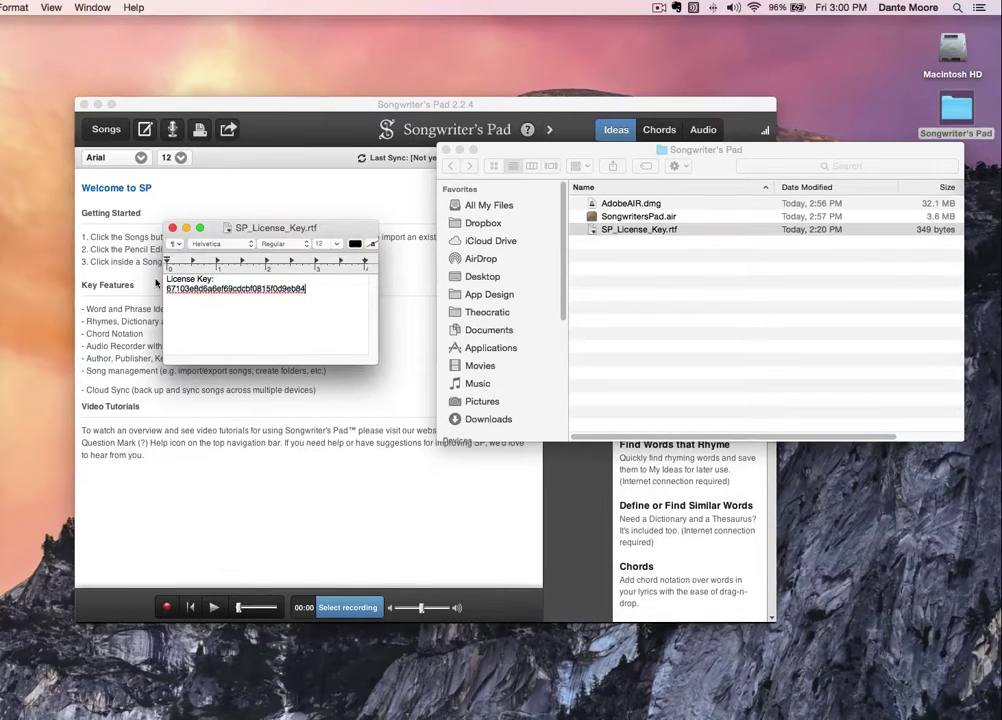